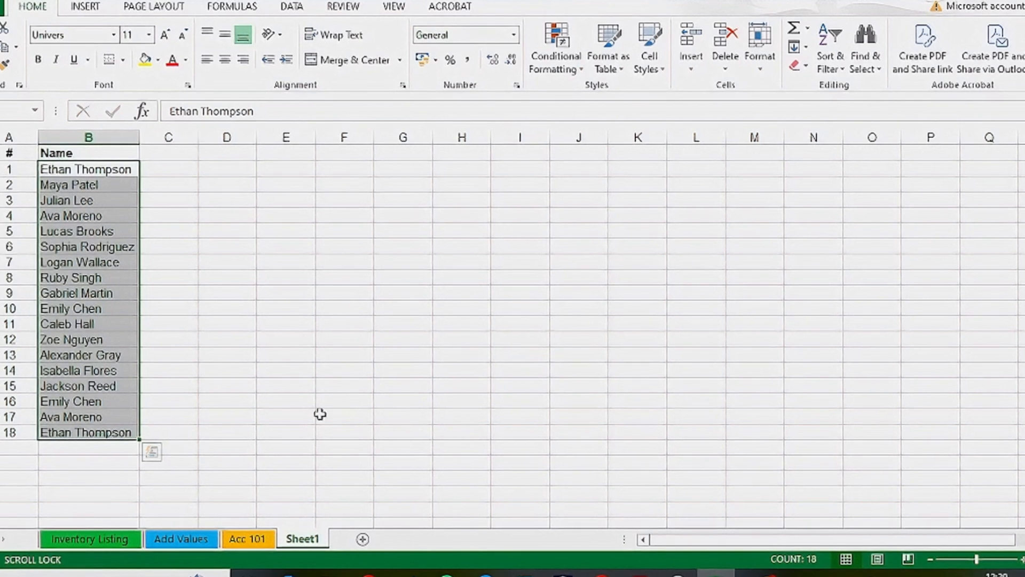
- Highlight duplicate values in the selected Name column with Light Red Fill with Dark Red Text, then inspect the highlighted names
{"action": "left_click", "coordinate": [558, 64]}
{"action": "mouse_move", "coordinate": [562, 92]}
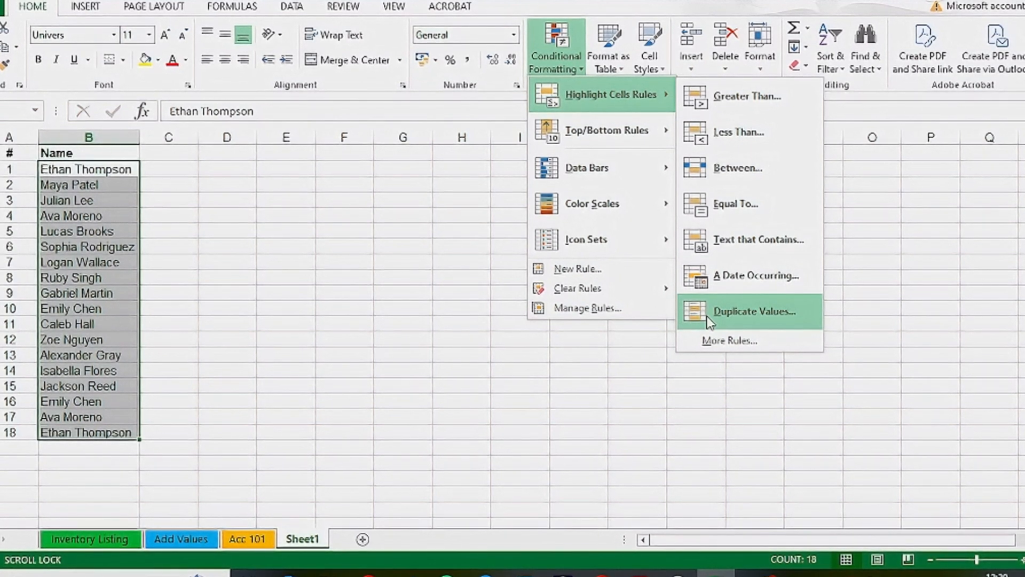
{"action": "left_click", "coordinate": [752, 311]}
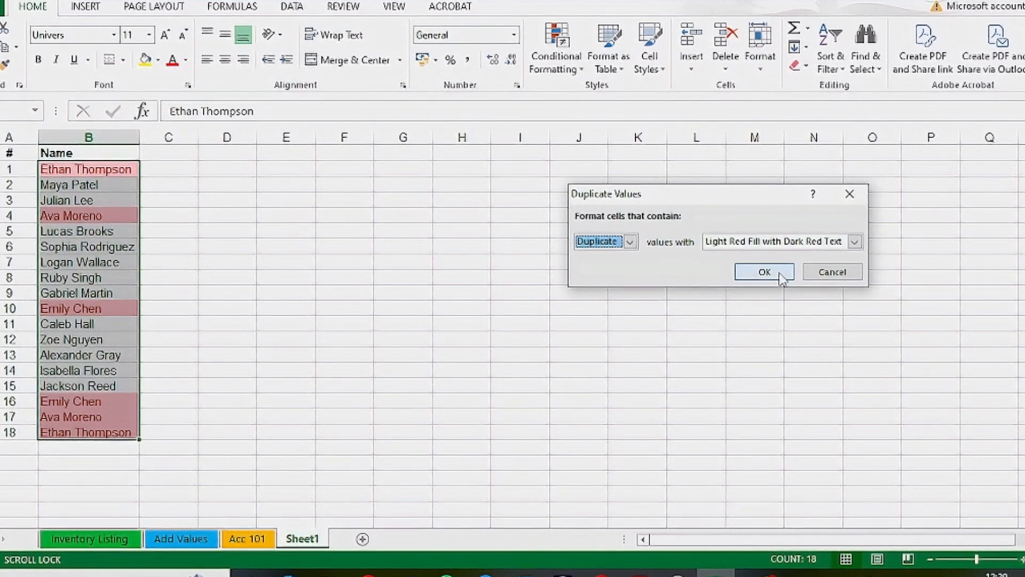
{"action": "left_click", "coordinate": [765, 272]}
{"action": "left_click", "coordinate": [213, 325]}
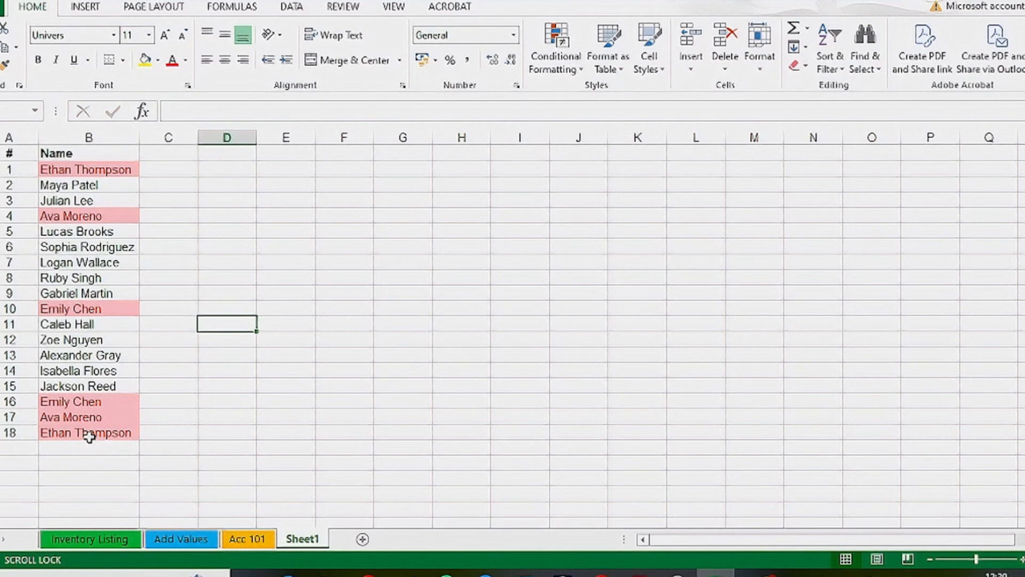
{"action": "left_click", "coordinate": [69, 402]}
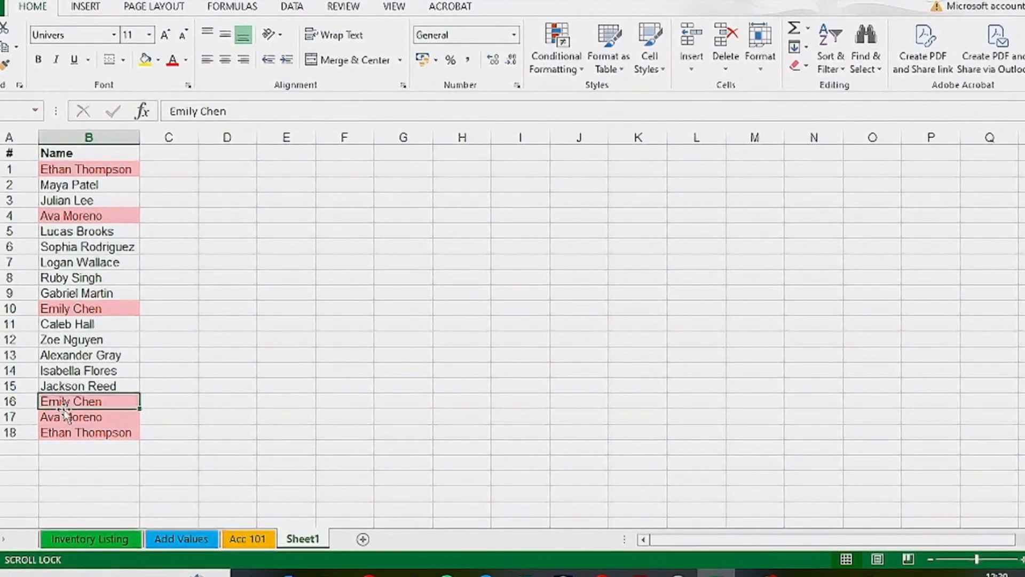
{"action": "left_click", "coordinate": [68, 417]}
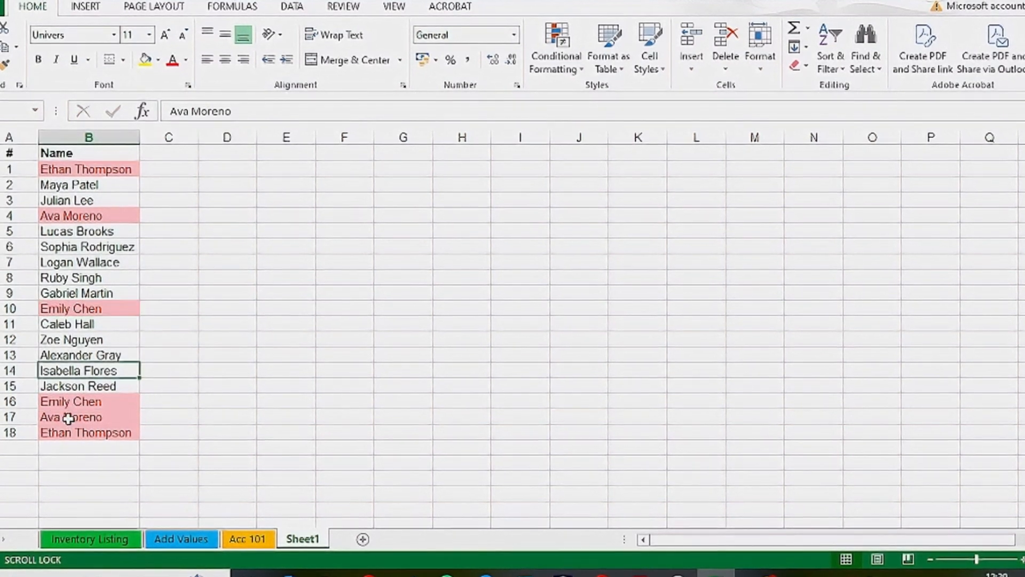
{"action": "left_click", "coordinate": [39, 216]}
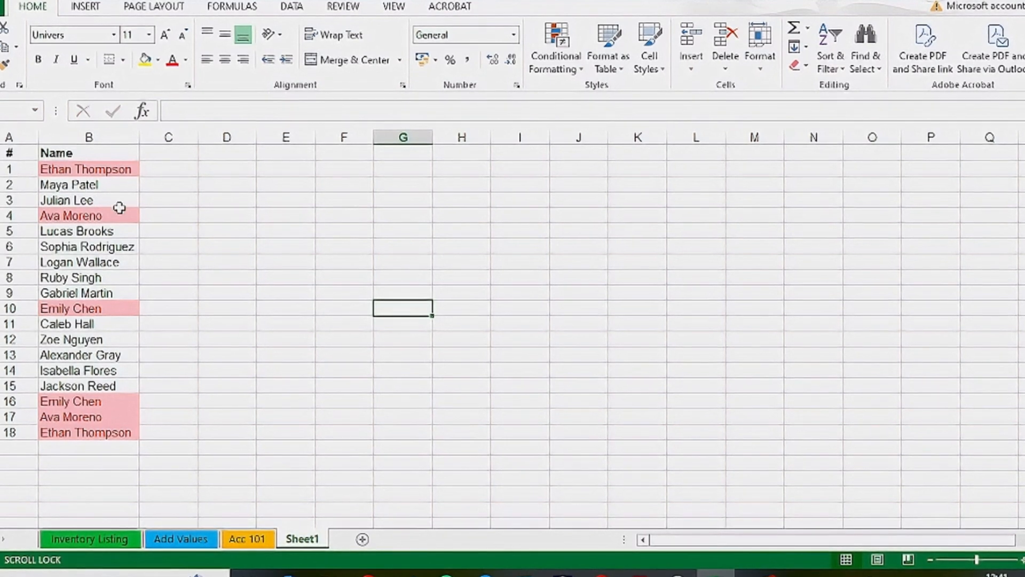
- Try removing duplicates from the # and Name columns together
{"action": "left_click_drag", "start_coordinate": [5, 158], "coordinate": [97, 427]}
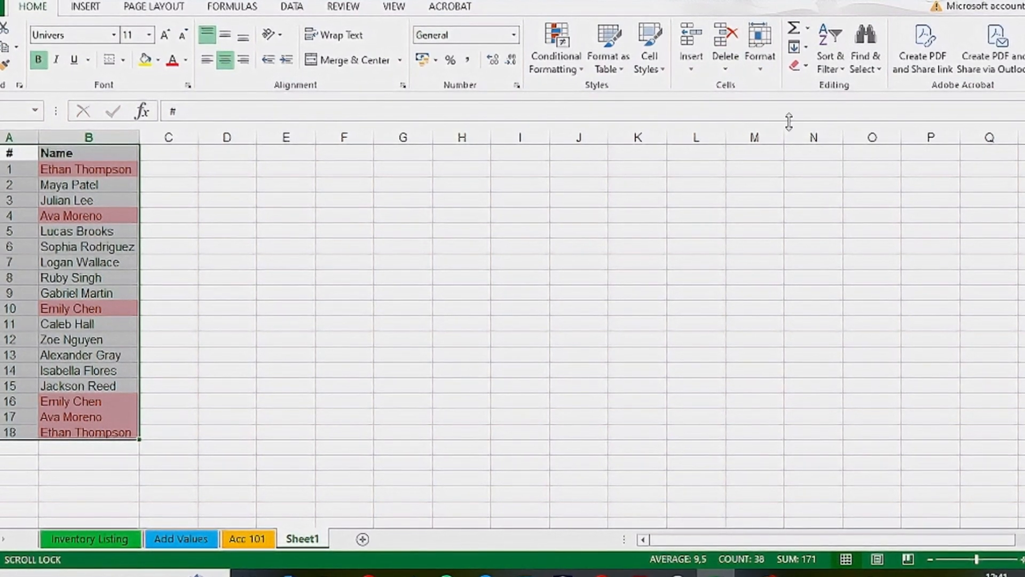
{"action": "left_click", "coordinate": [293, 6]}
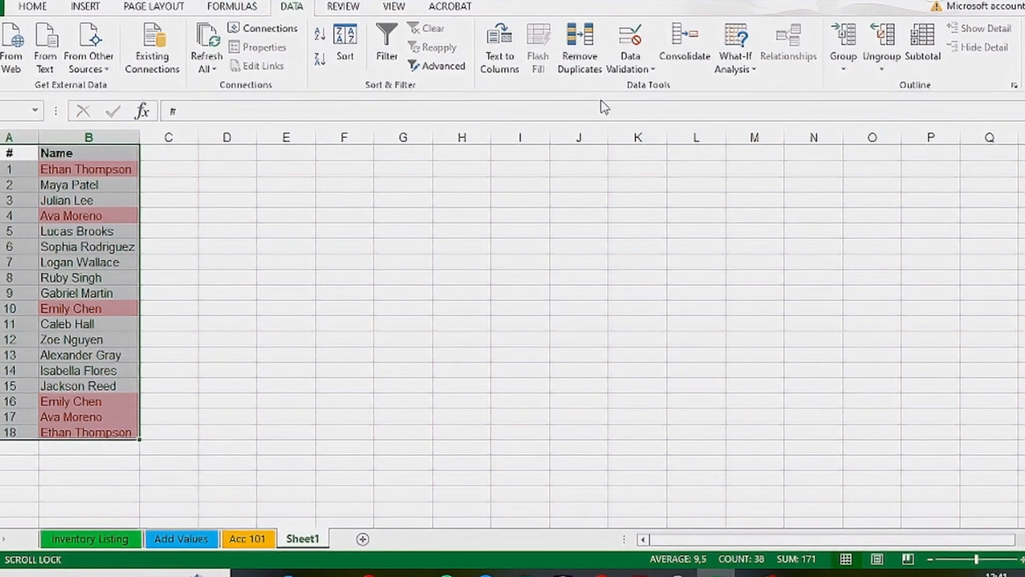
{"action": "left_click", "coordinate": [580, 68]}
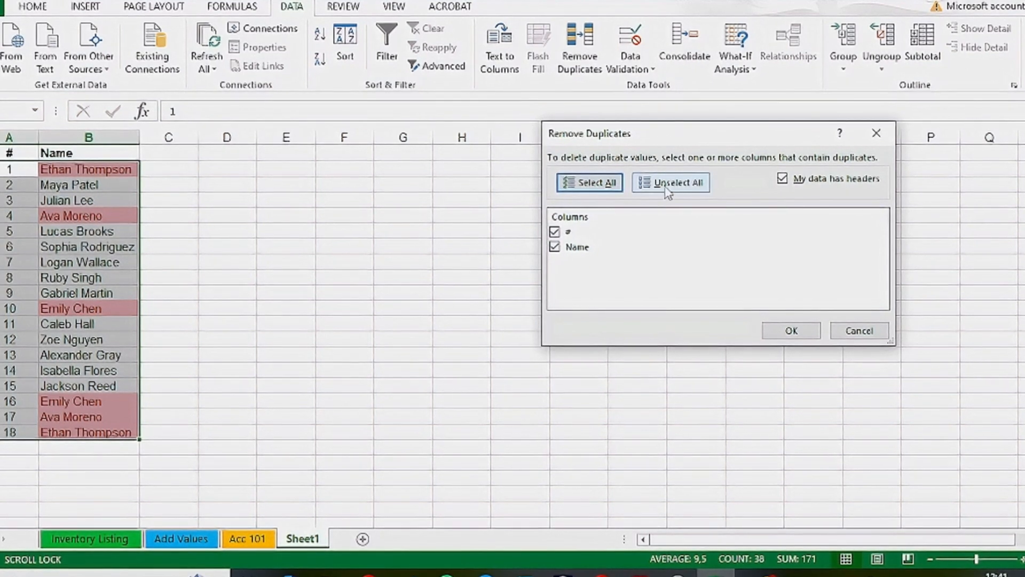
{"action": "left_click", "coordinate": [789, 332]}
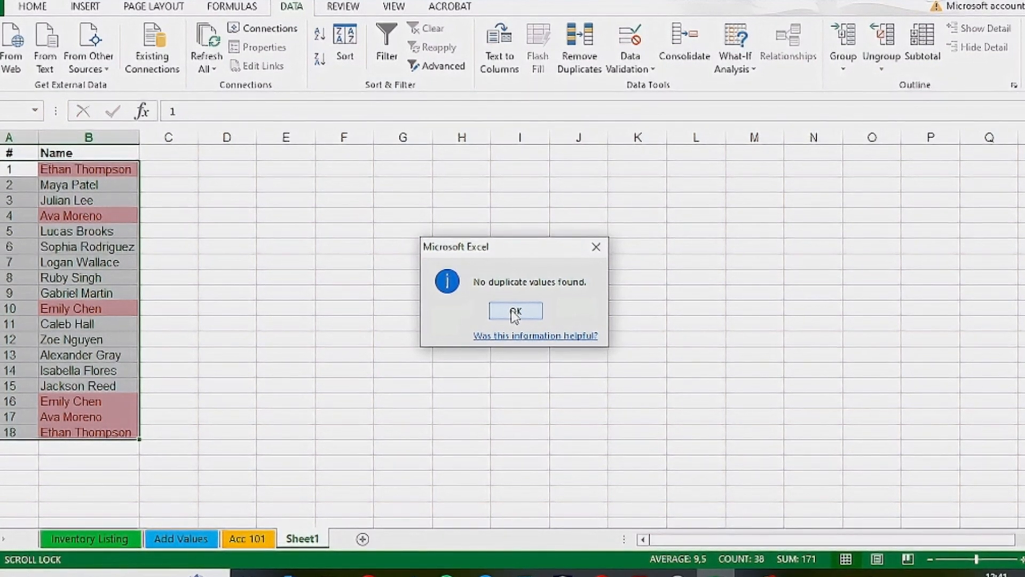
{"action": "left_click", "coordinate": [514, 314]}
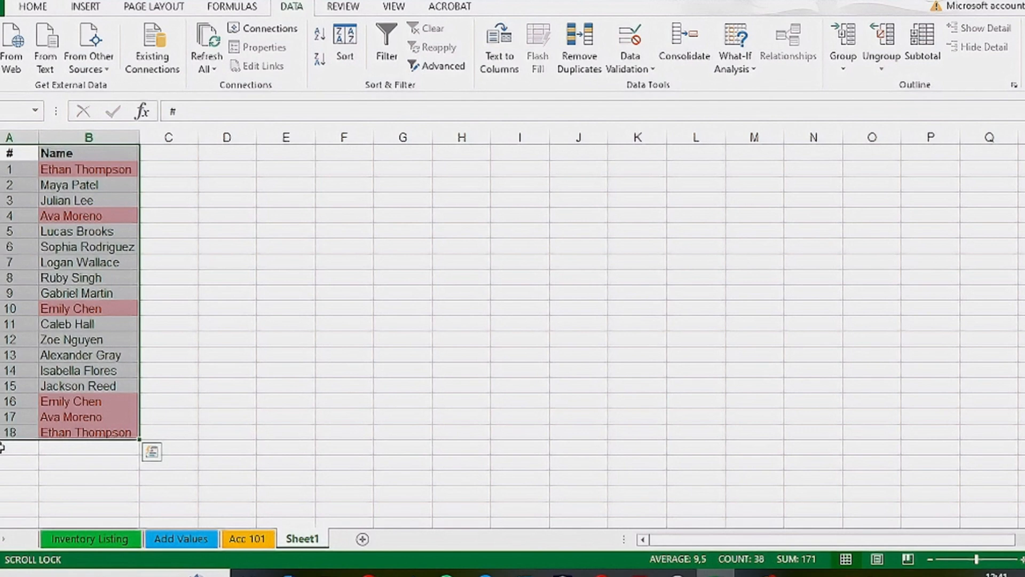
- Remove duplicate names from the Name column only, continuing with the current selection instead of expanding it
{"action": "left_click", "coordinate": [12, 418]}
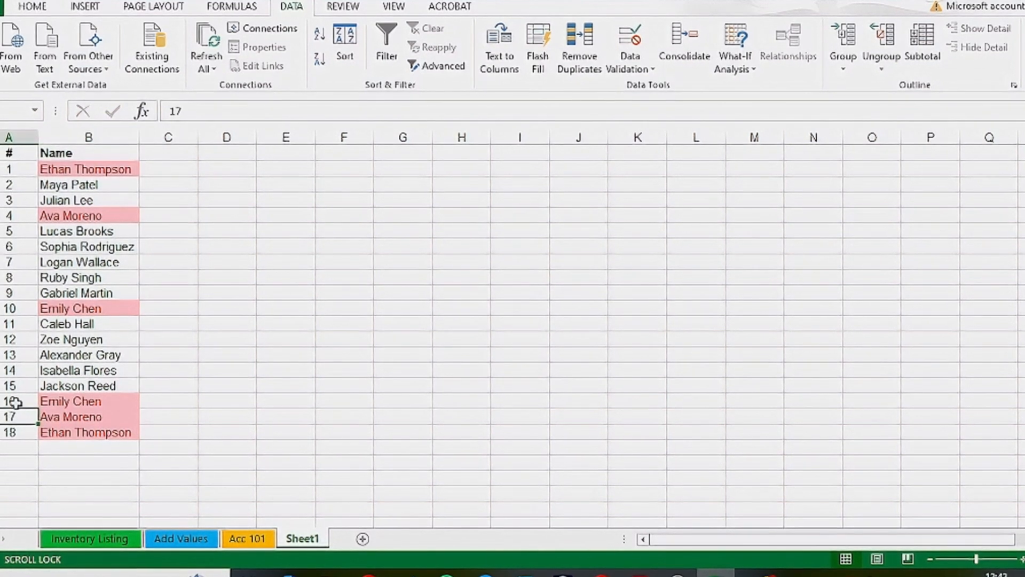
{"action": "left_click", "coordinate": [15, 403]}
{"action": "left_click", "coordinate": [227, 417]}
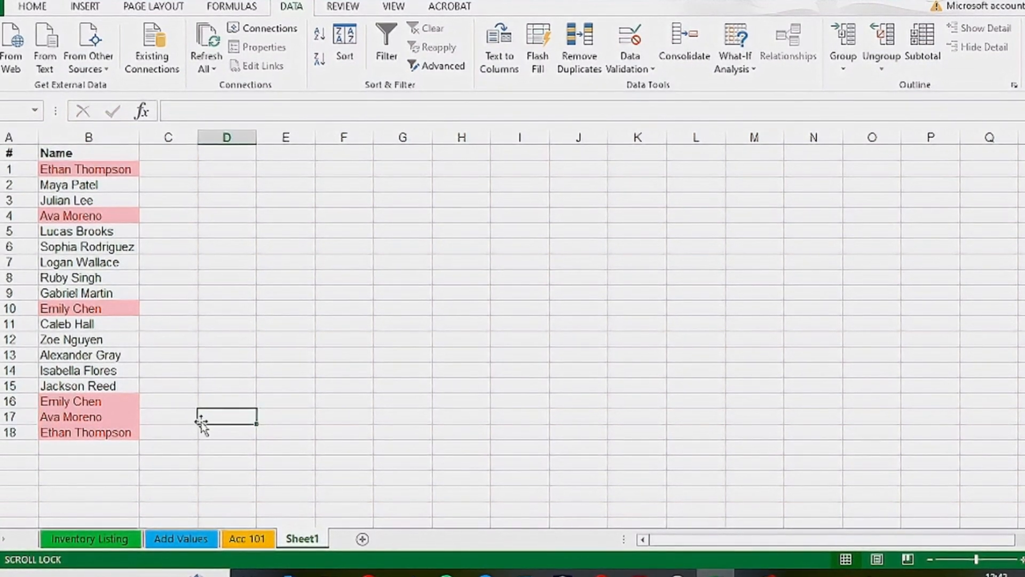
{"action": "left_click", "coordinate": [110, 168]}
{"action": "left_click_drag", "start_coordinate": [110, 169], "coordinate": [94, 427]}
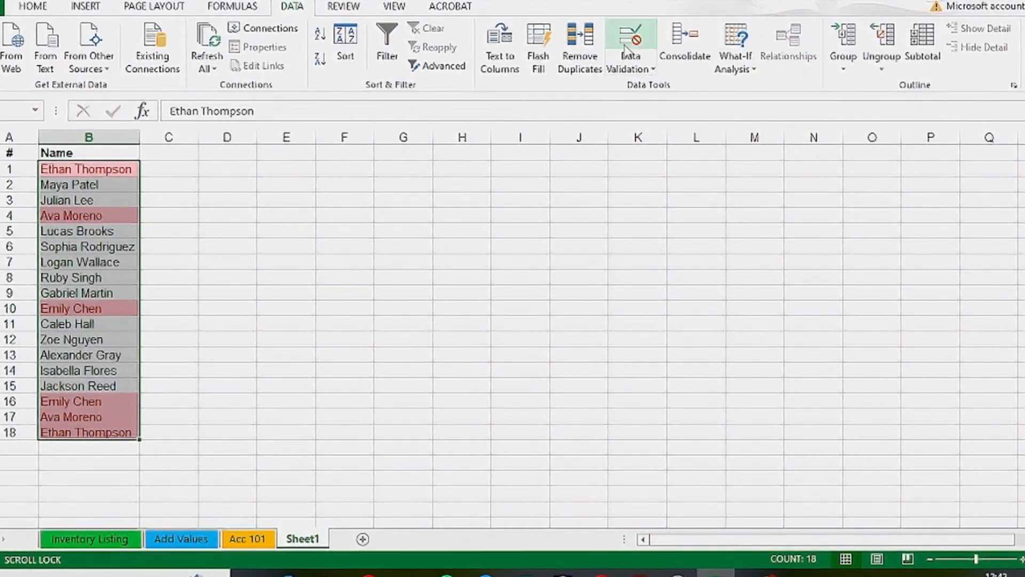
{"action": "left_click", "coordinate": [579, 42]}
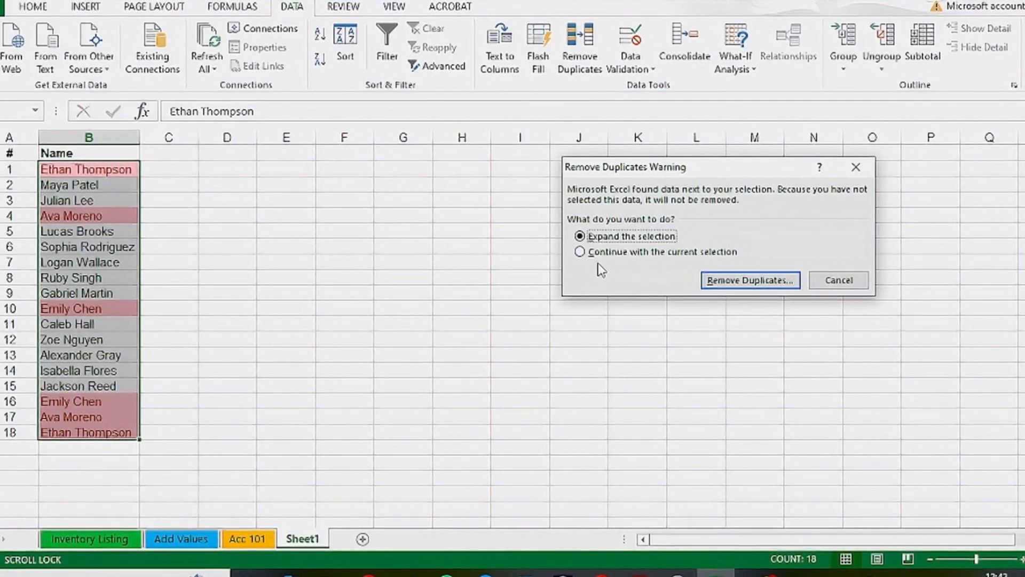
{"action": "left_click", "coordinate": [590, 252]}
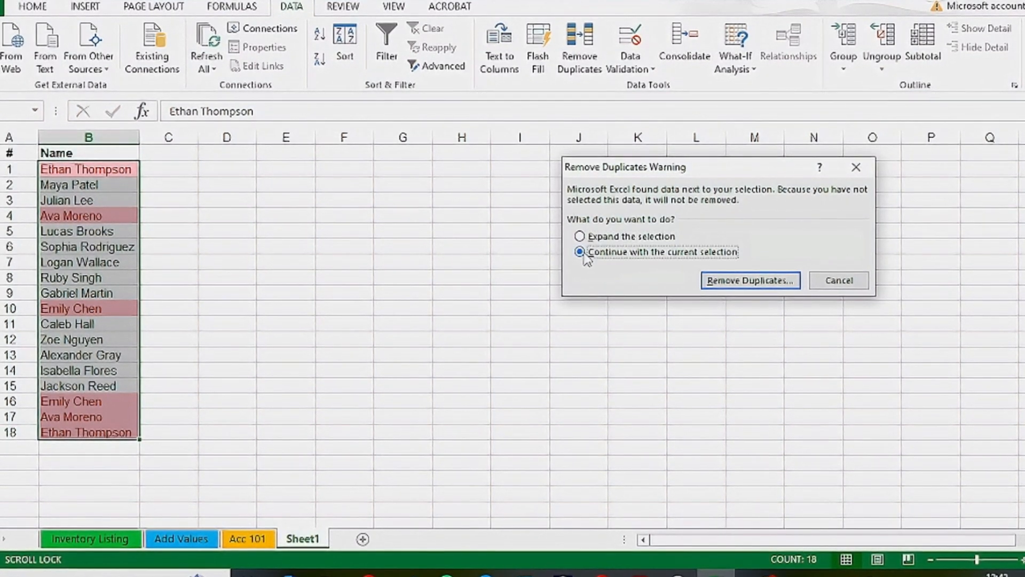
{"action": "left_click", "coordinate": [745, 286]}
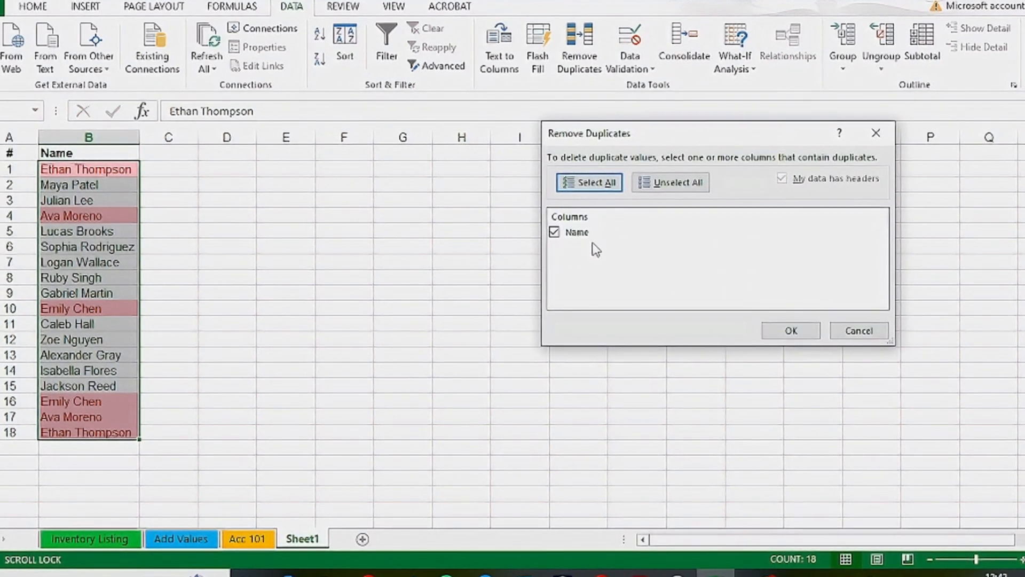
{"action": "left_click", "coordinate": [791, 331]}
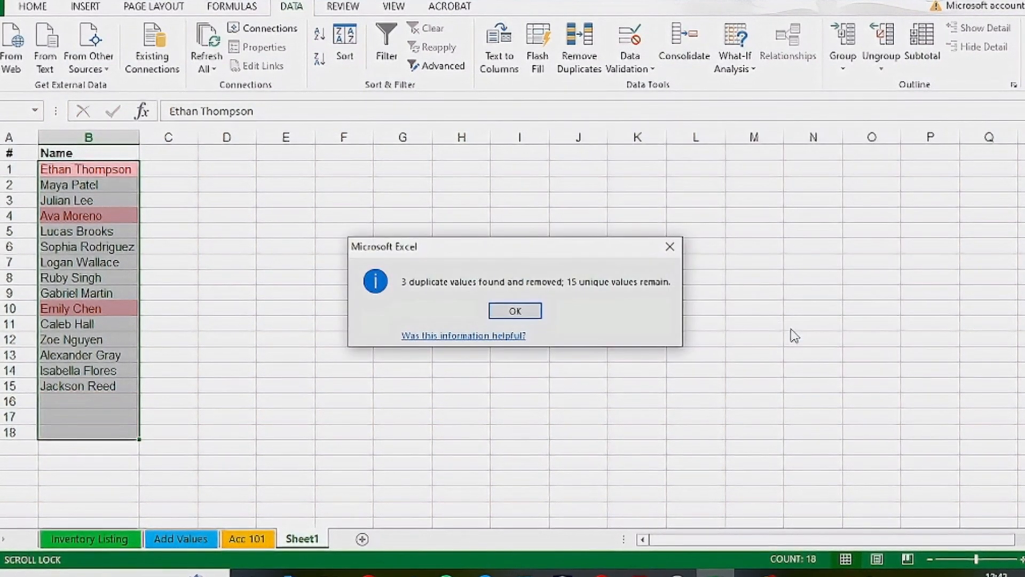
{"action": "left_click", "coordinate": [522, 309]}
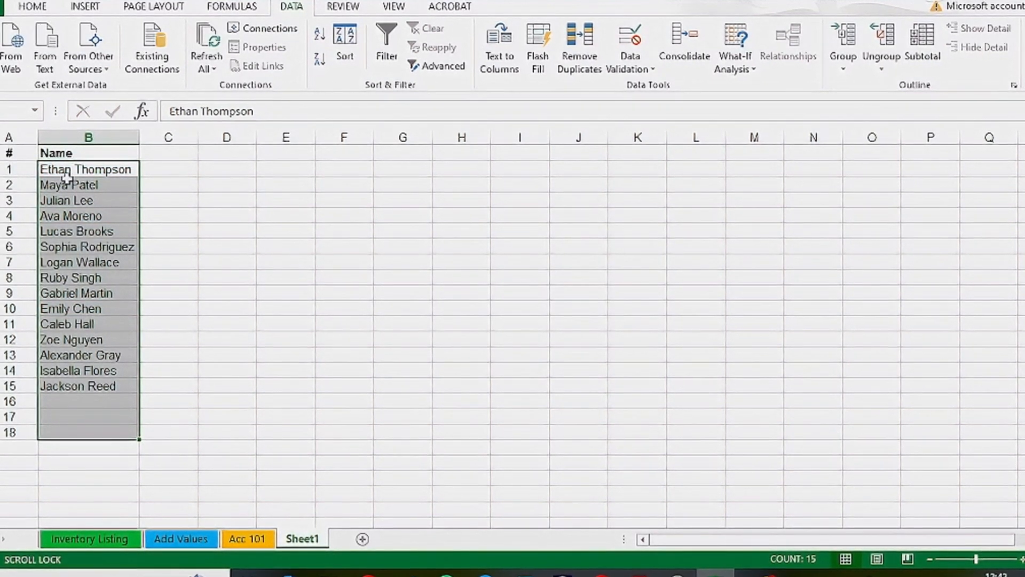
{"action": "key", "text": "Down"}
{"action": "left_click_drag", "start_coordinate": [83, 167], "coordinate": [85, 392]}
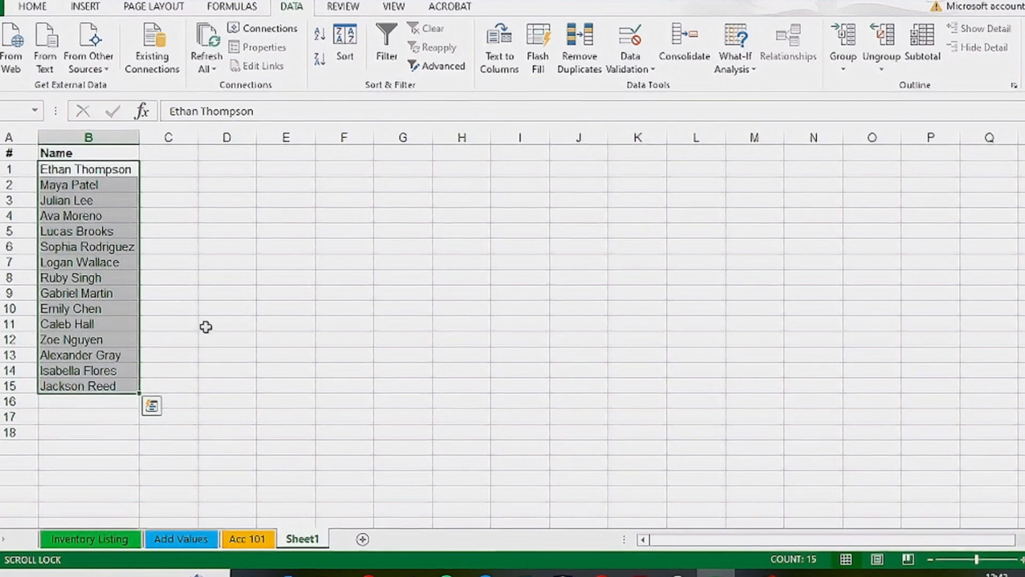
{"action": "left_click", "coordinate": [310, 539]}
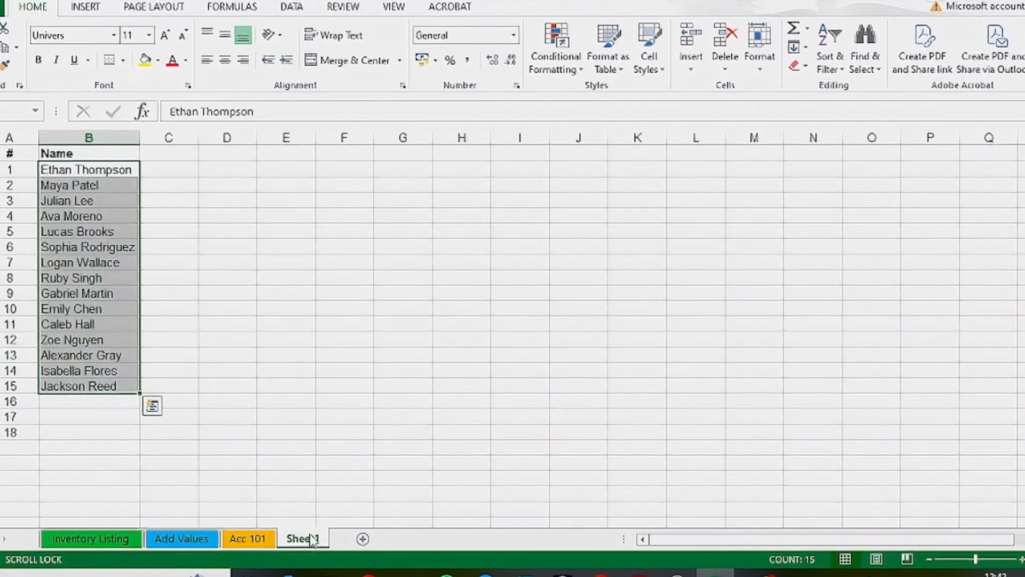
{"action": "left_click", "coordinate": [310, 308]}
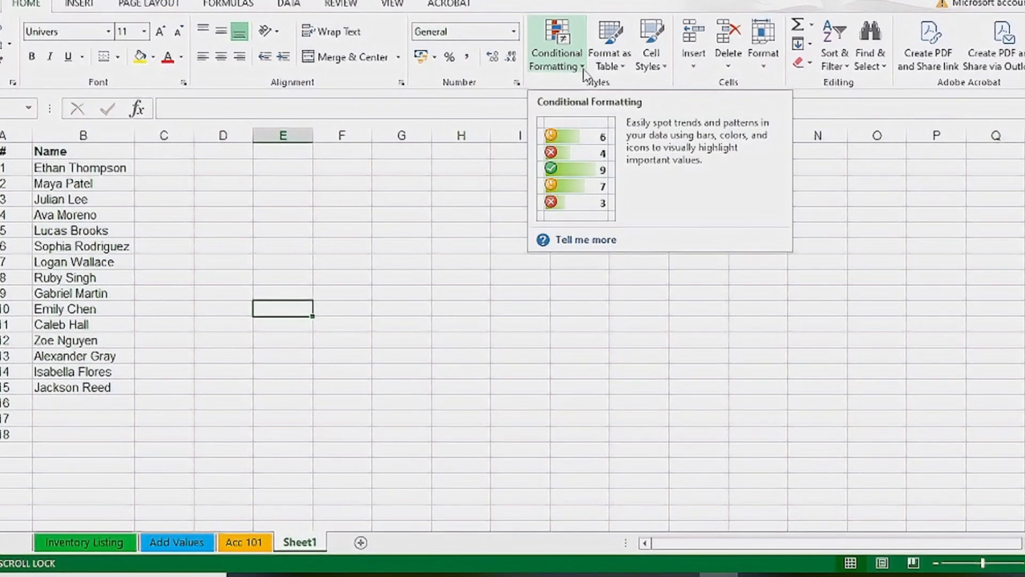
{"action": "left_click", "coordinate": [583, 68]}
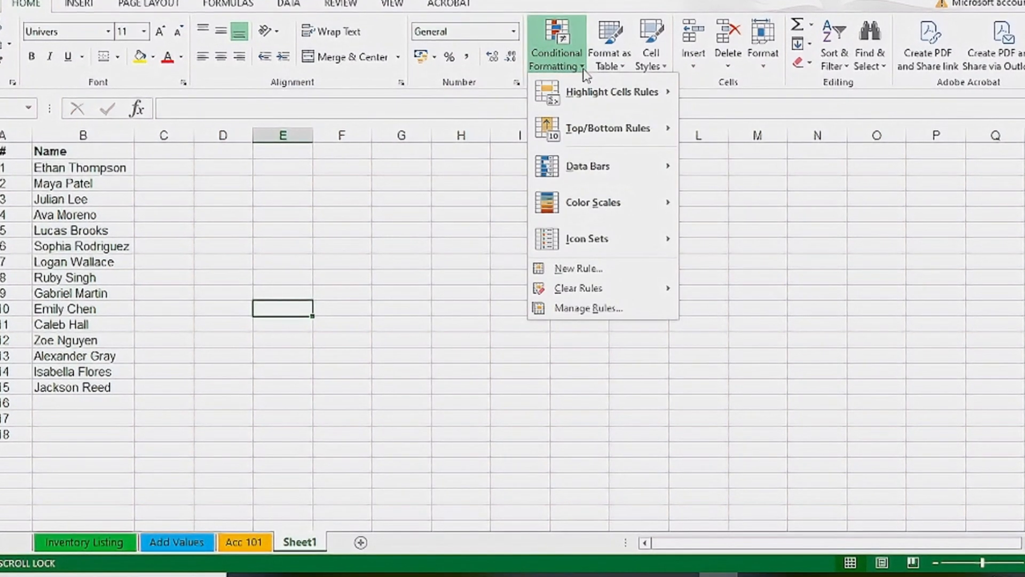
{"action": "mouse_move", "coordinate": [587, 294]}
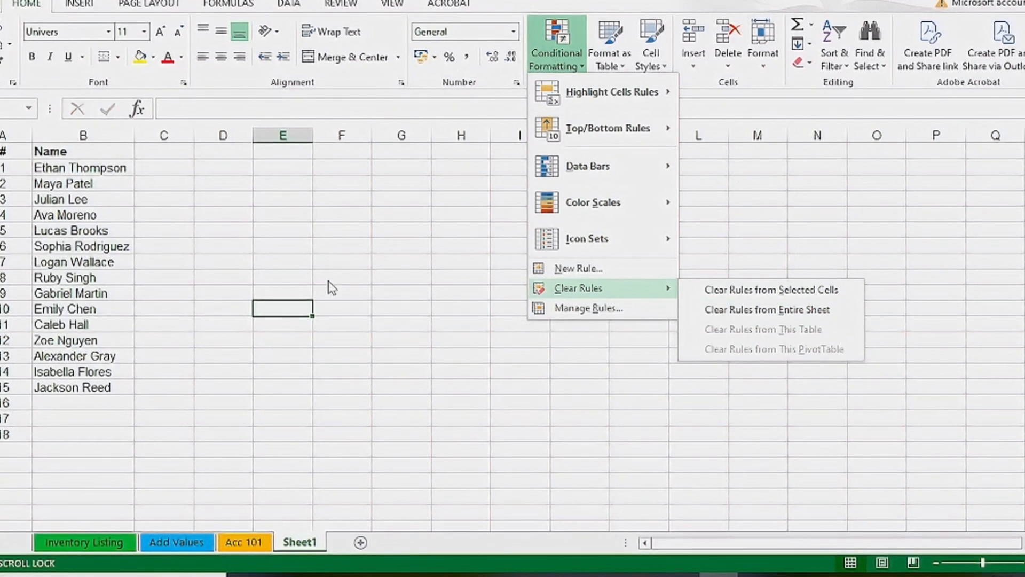
{"action": "left_click", "coordinate": [298, 238]}
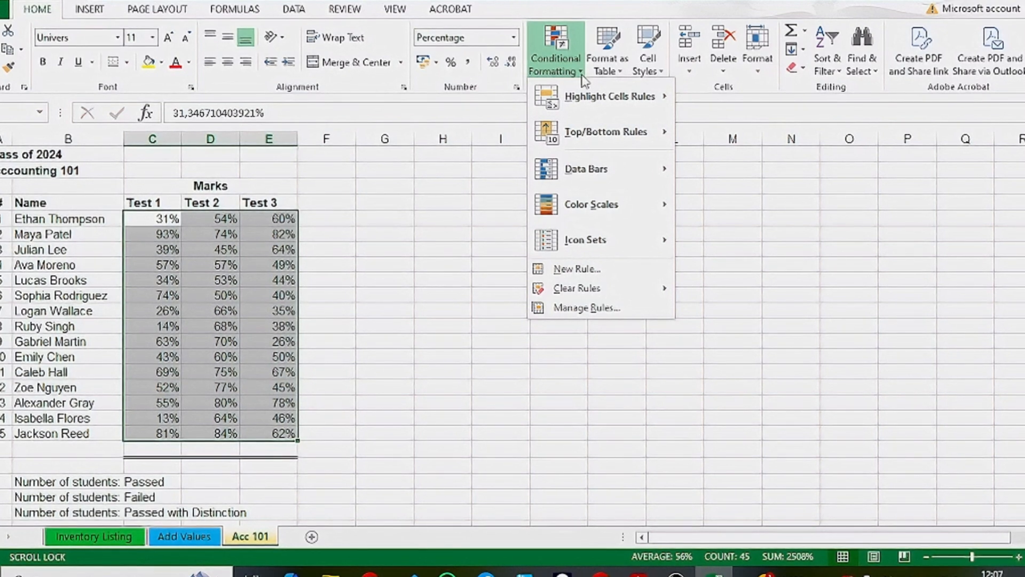
- Examine the Icon Sets options and the More Rules dialog for the selected test marks, then close it
{"action": "mouse_move", "coordinate": [599, 238]}
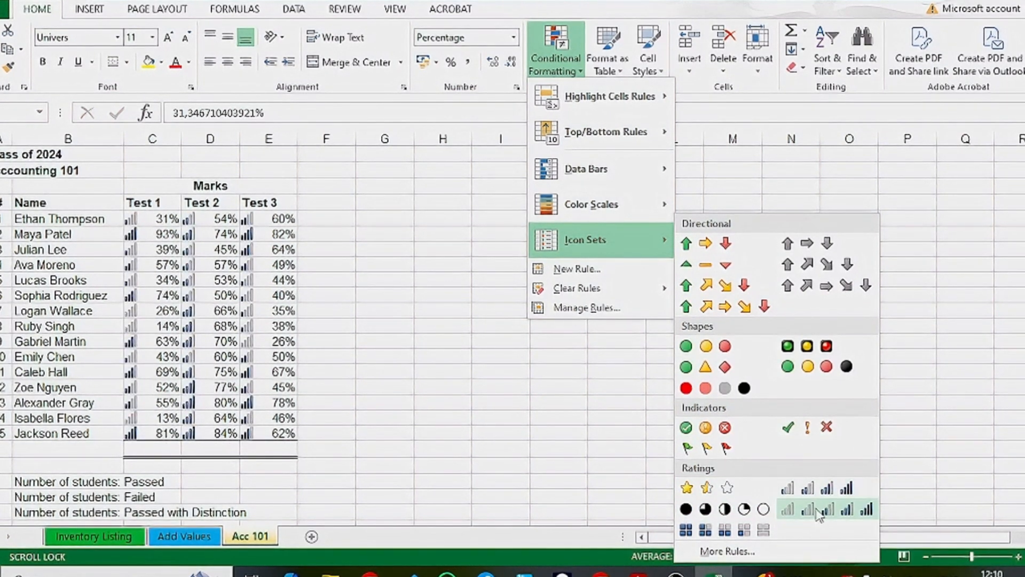
{"action": "left_click", "coordinate": [719, 555]}
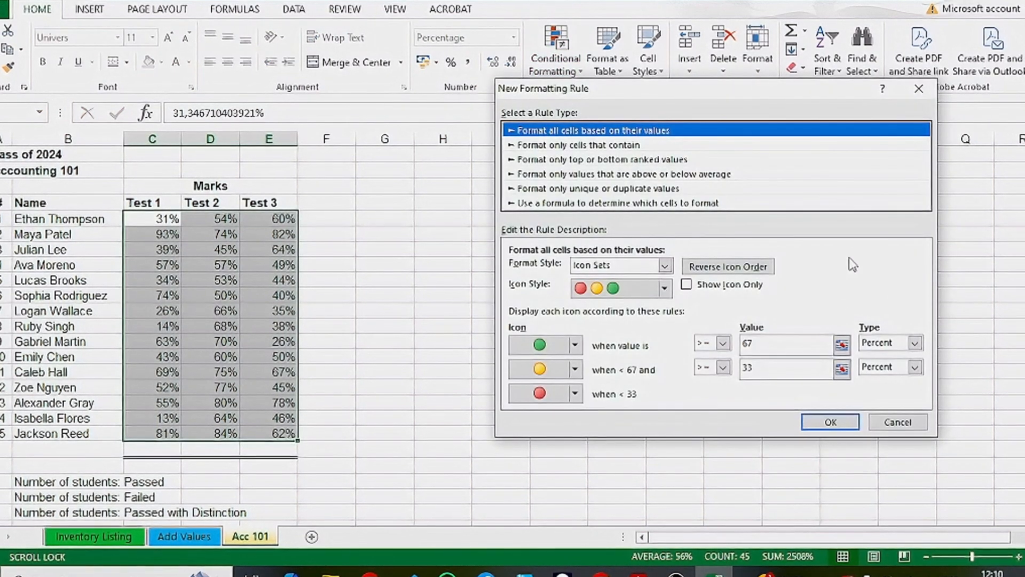
{"action": "left_click", "coordinate": [919, 89]}
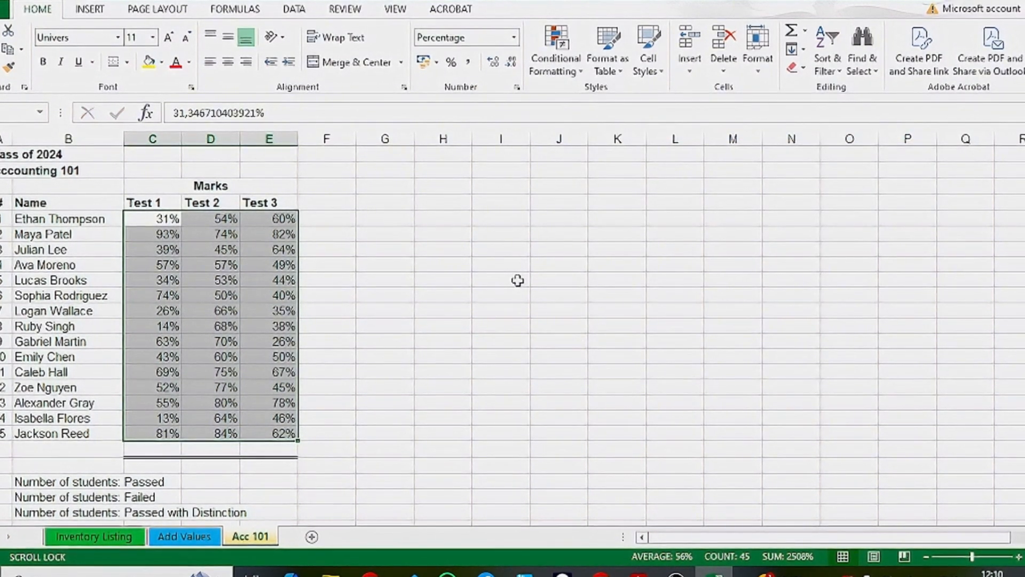